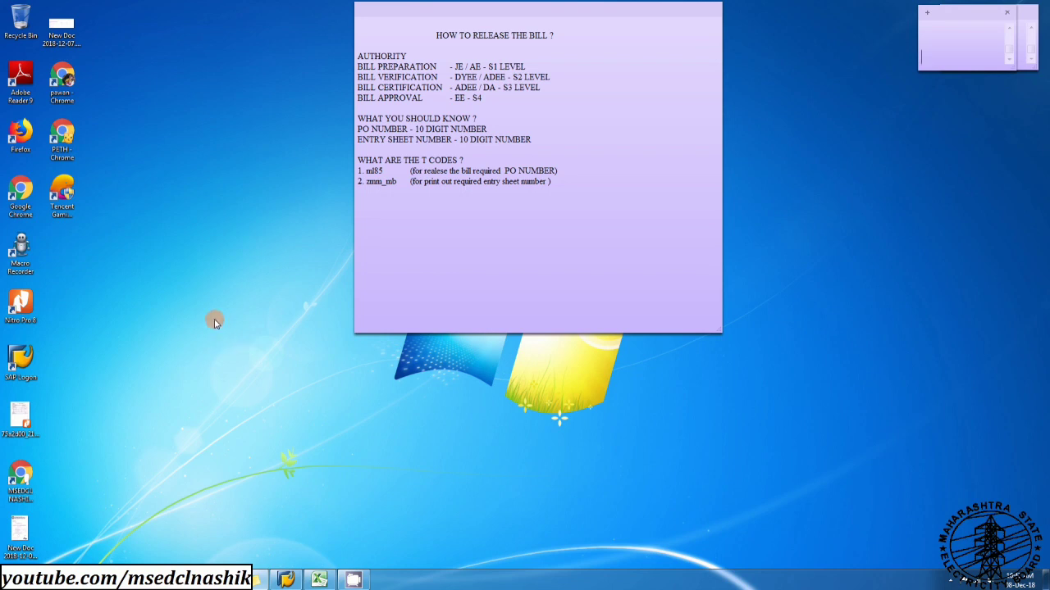
# Step: Launch the Cisco VPN Client and start connecting to the MSEDCL connection entry
pyautogui.click(11, 580)
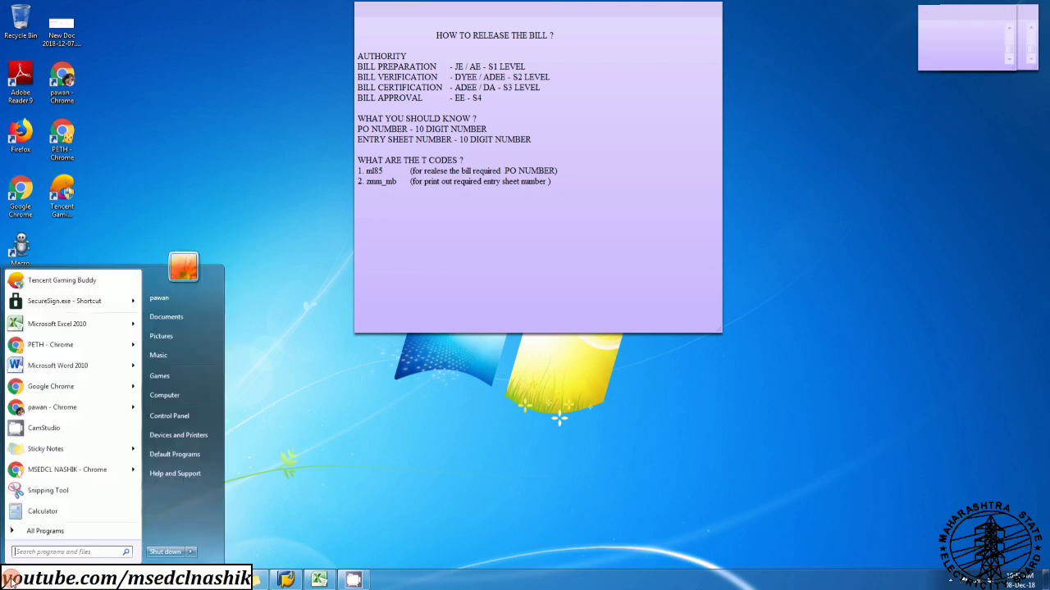
pyautogui.click(36, 533)
pyautogui.click(350, 490)
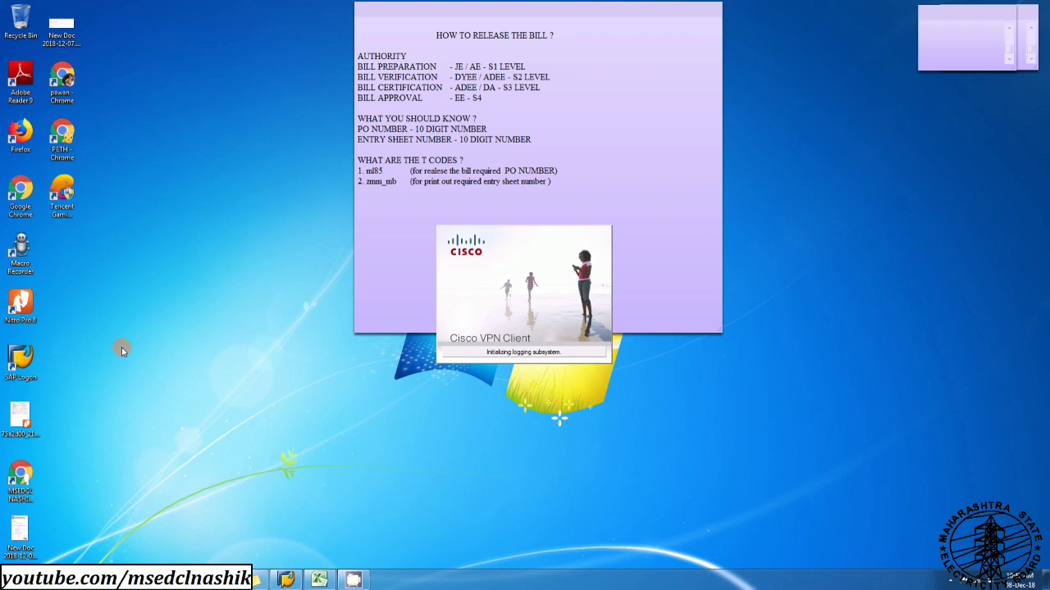
pyautogui.click(118, 146)
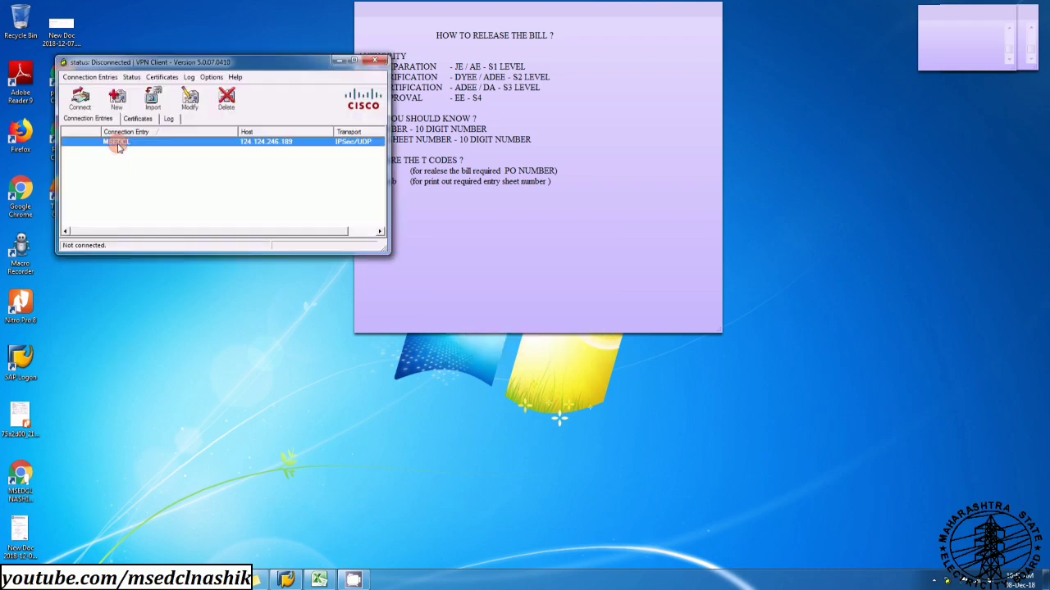
pyautogui.doubleClick(117, 146)
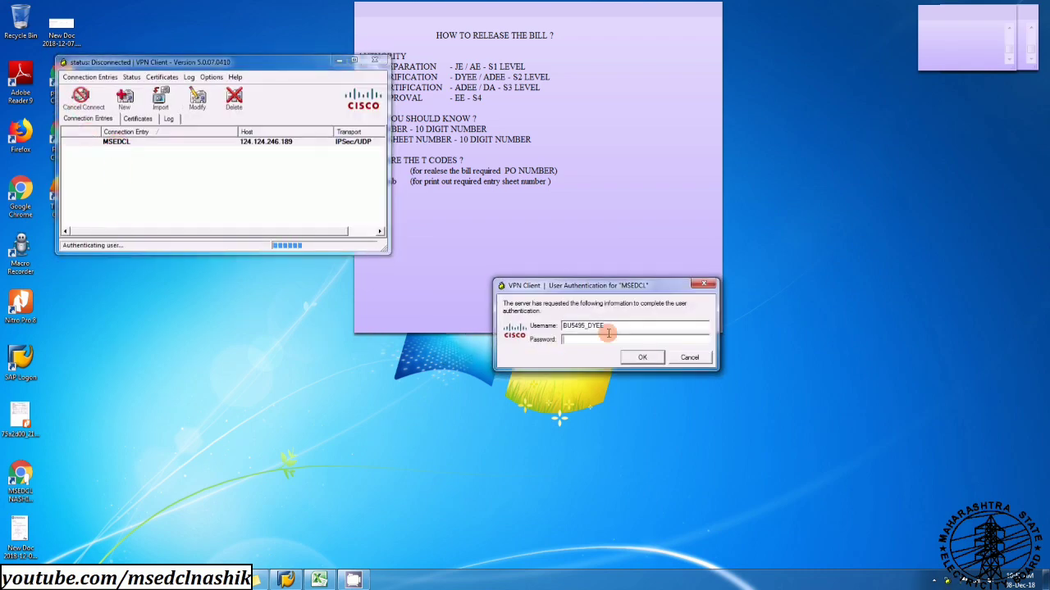
# Step: Enter the account password in the MSEDCL user authentication dialog, keeping the prefilled username, and submit it
pyautogui.doubleClick(608, 331)
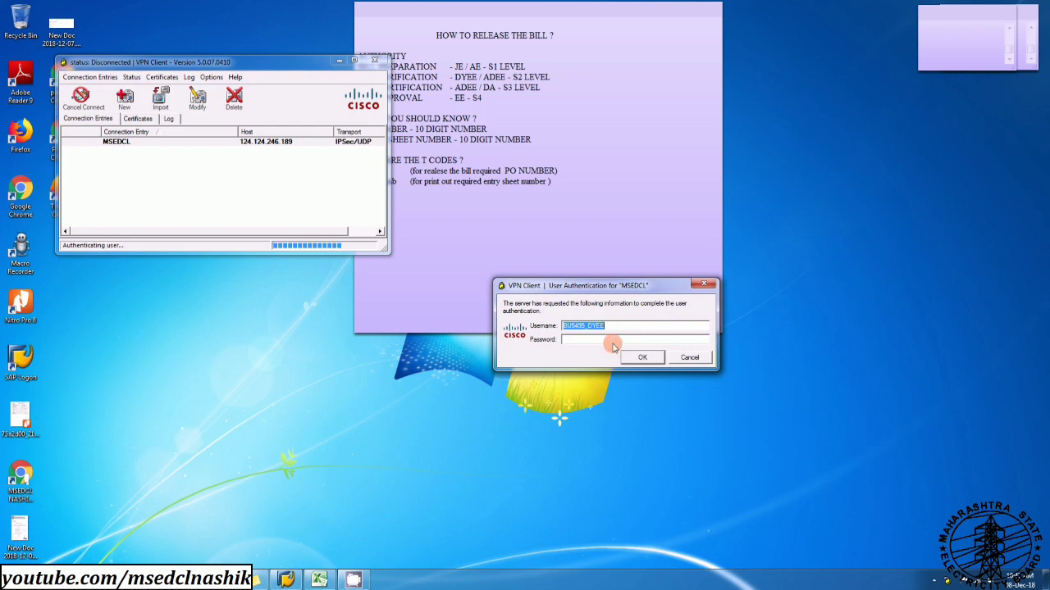
pyautogui.click(613, 340)
pyautogui.write('********')
pyautogui.press('Return')
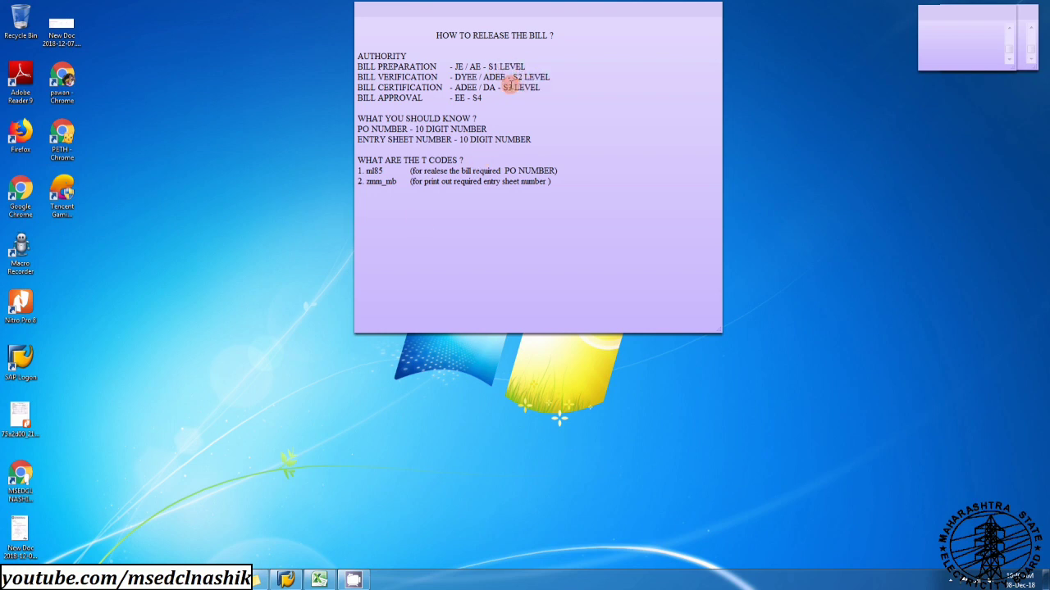
# Step: Add the word "level" after S4 on the BILL APPROVAL line of the sticky note
pyautogui.click(496, 99)
pyautogui.click(492, 99)
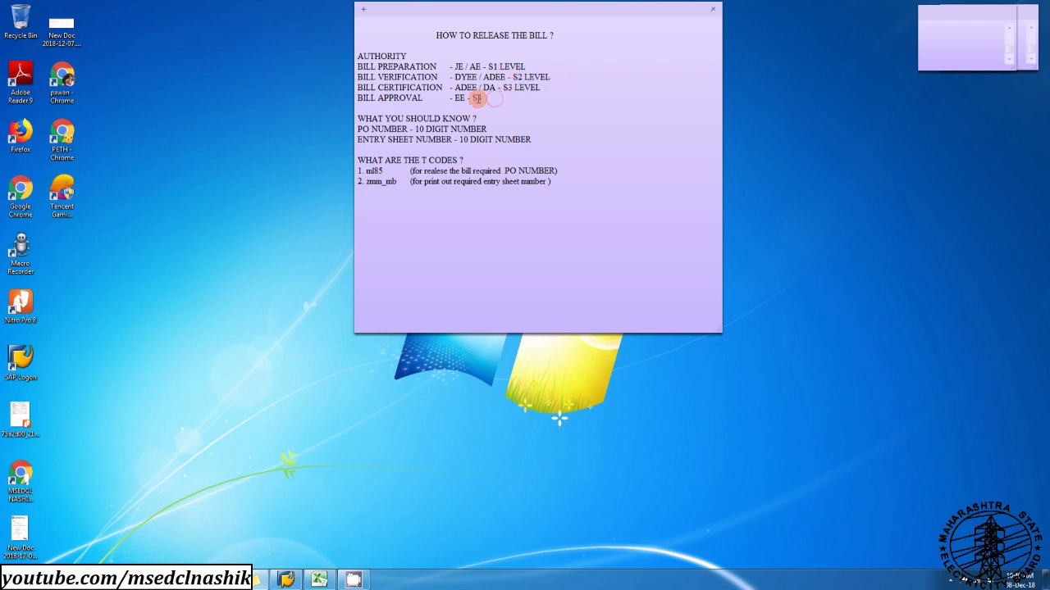
pyautogui.write('level')
# Step: Switch to SAP Logon, log on to MSEDCL NEW PROD with the account user and password, and dismiss the system messages
pyautogui.click(285, 579)
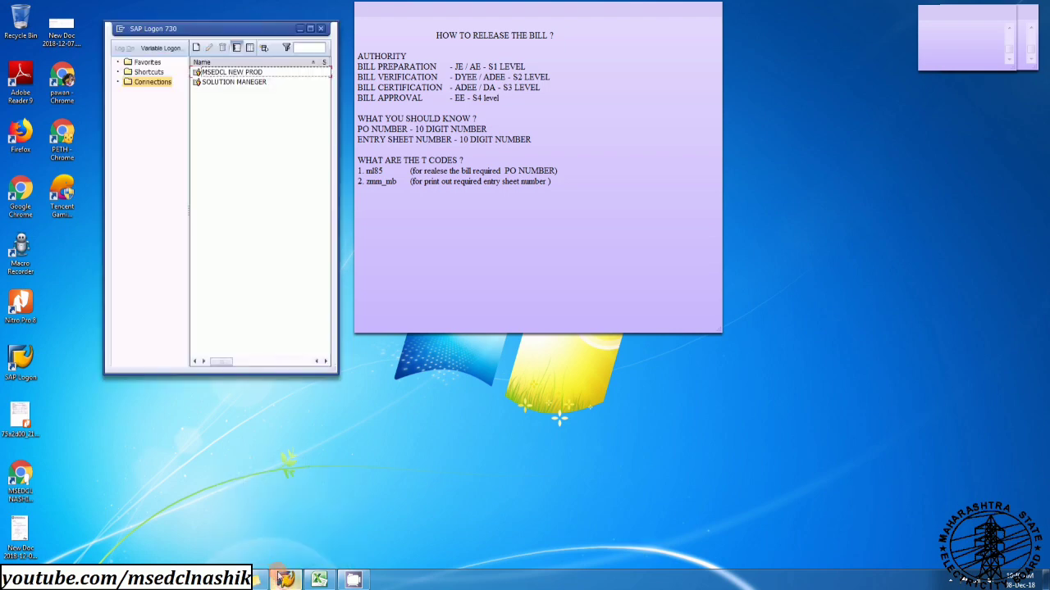
pyautogui.click(233, 72)
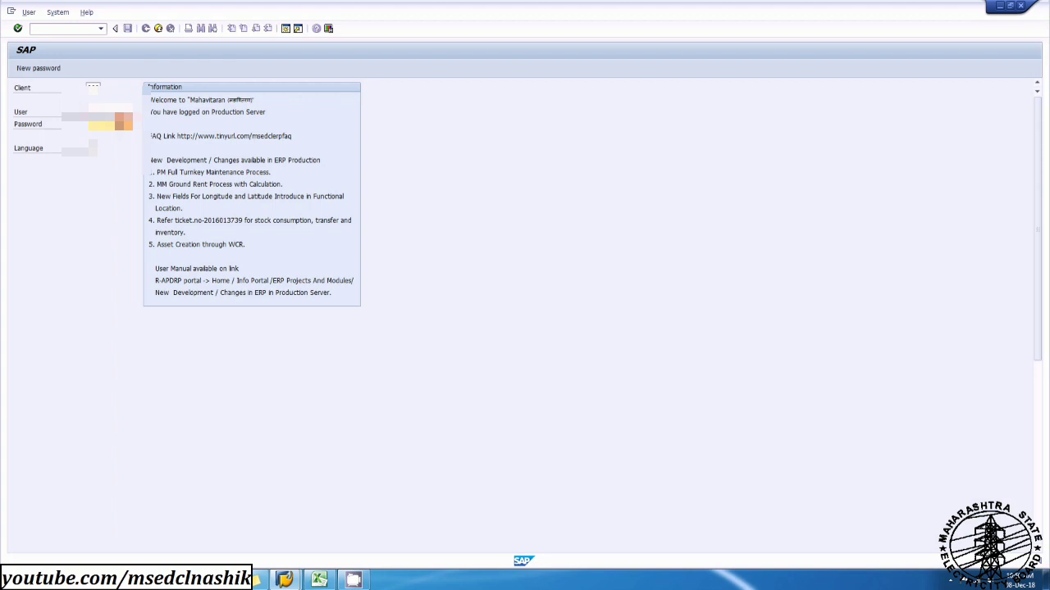
pyautogui.press('Return')
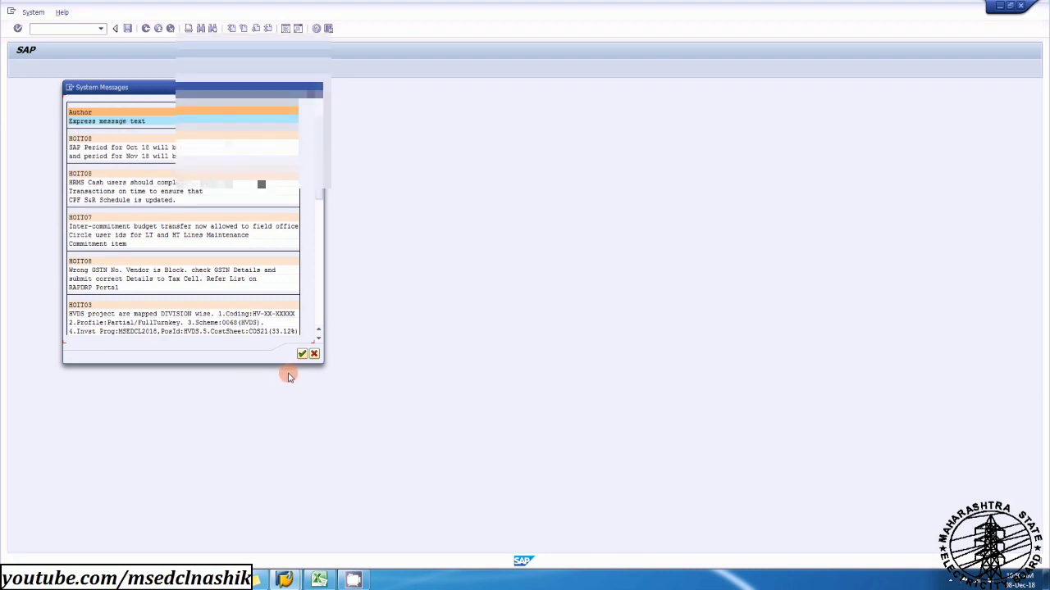
pyautogui.click(302, 353)
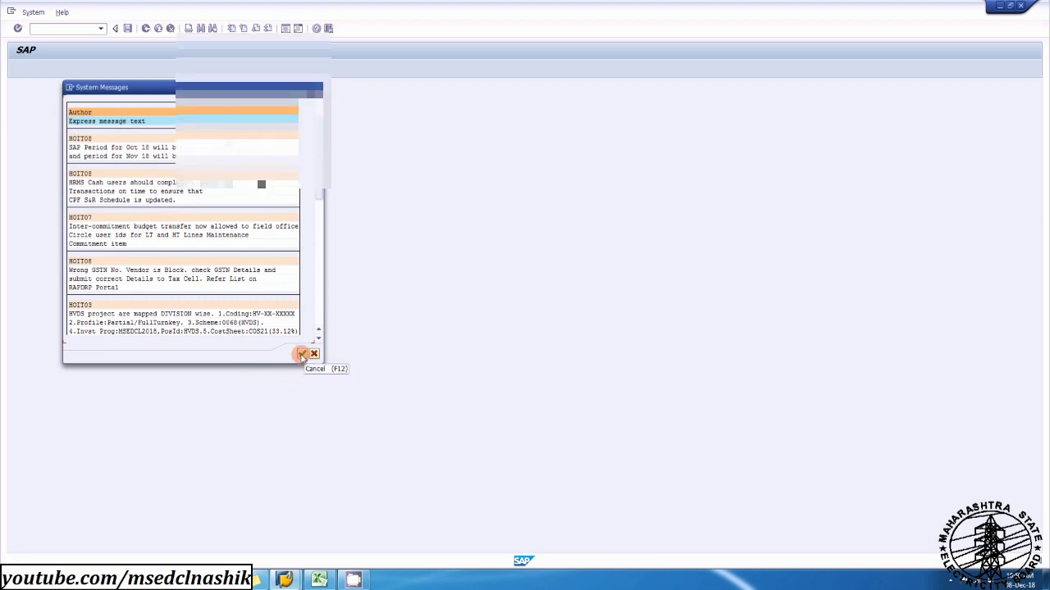
pyautogui.click(301, 354)
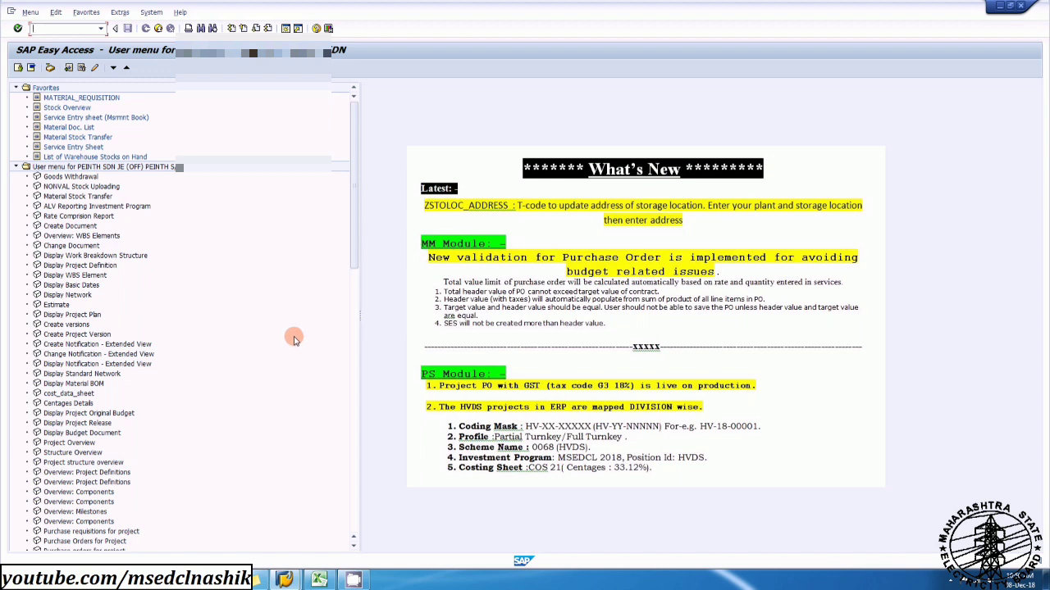
# Step: Open transaction ml85 for the collective release of entry sheets and set the release code to S1
pyautogui.write('ml85')
pyautogui.press('Return')
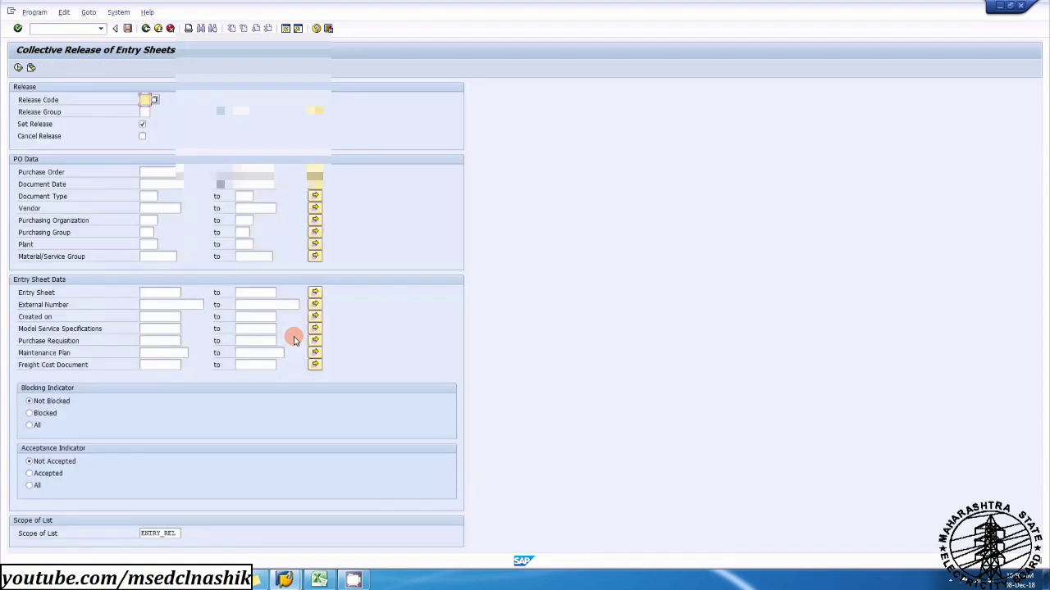
pyautogui.write('s1')
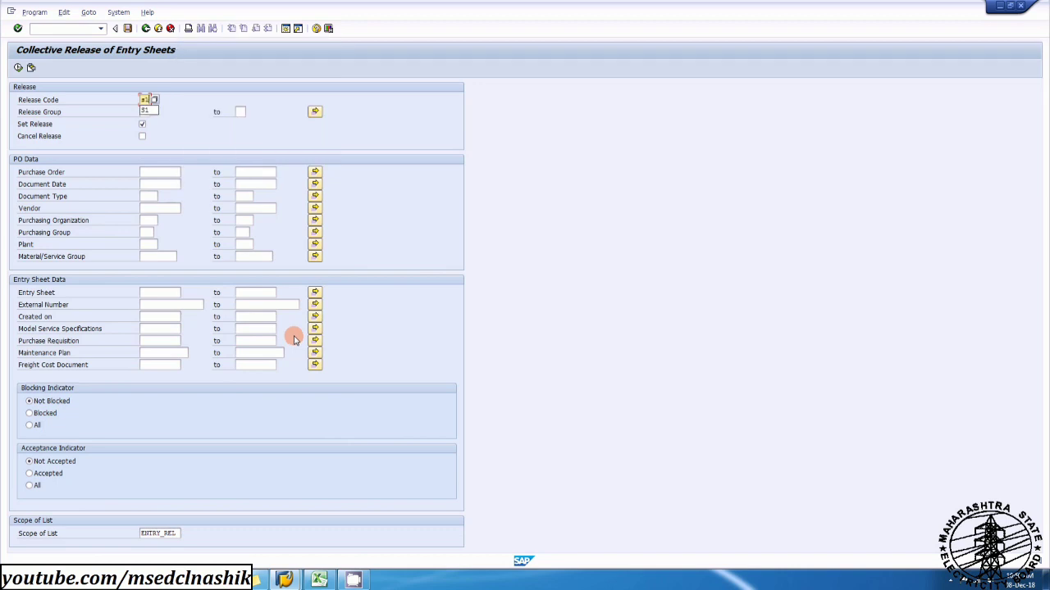
# Step: Try to list the releasable entry sheets by entering a purchase order number and executing the selection
pyautogui.click(159, 172)
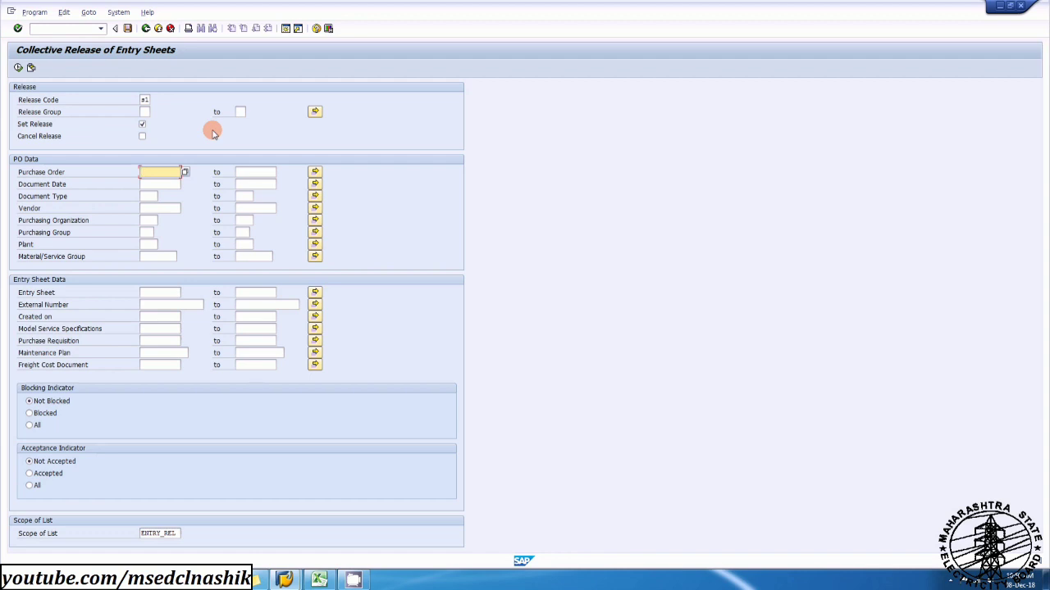
pyautogui.write('4650005096')
pyautogui.press('Return')
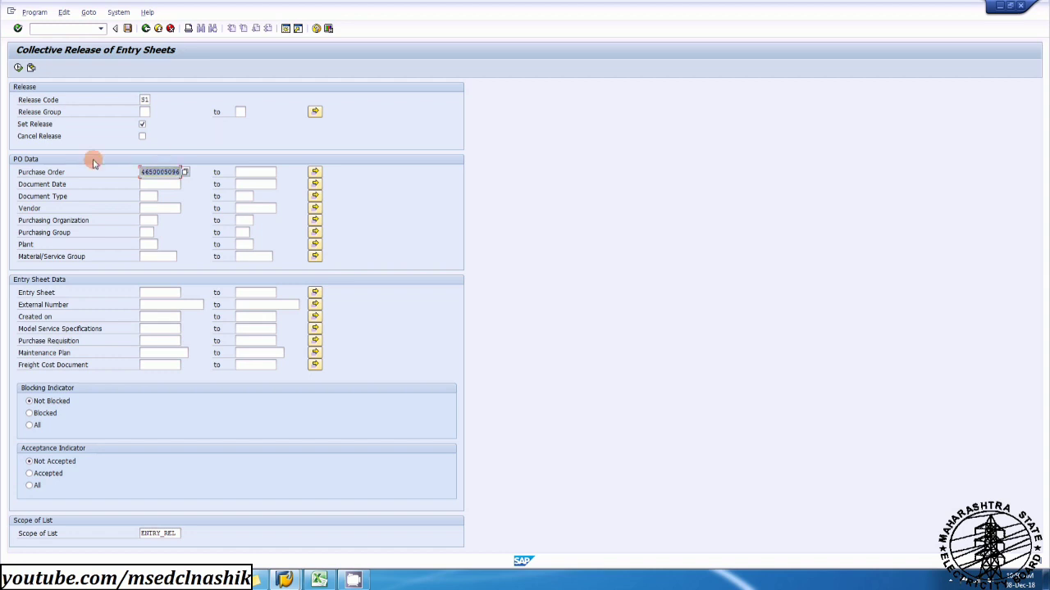
pyautogui.click(17, 67)
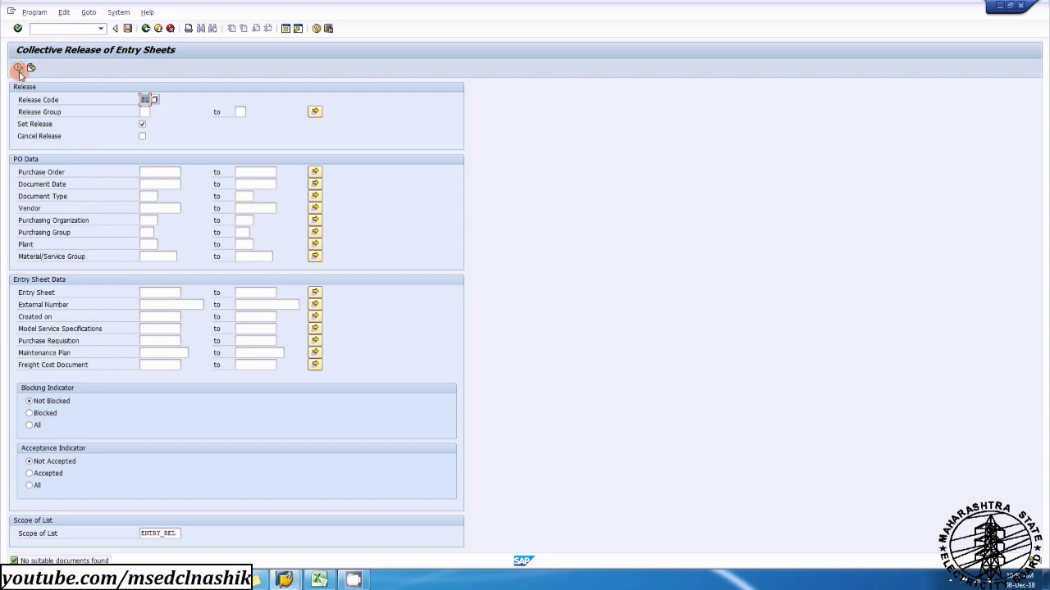
# Step: Enter the correct purchase order number for the bill and execute the selection with release code S1
pyautogui.click(152, 169)
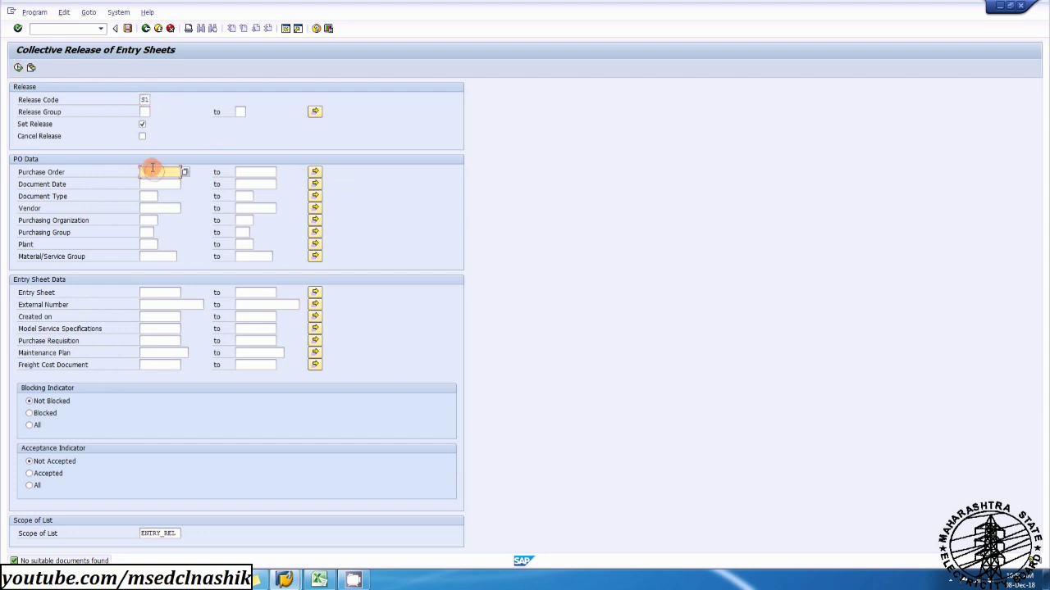
pyautogui.write('4500161193')
pyautogui.click(18, 68)
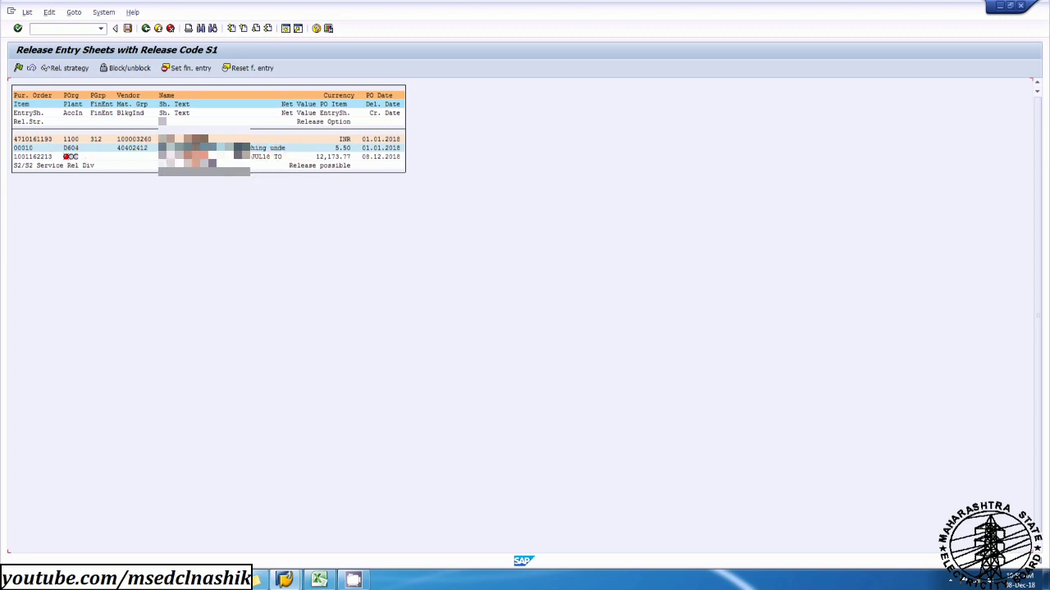
# Step: Release the listed service entry sheet with release code S1 and save the release
pyautogui.click(16, 157)
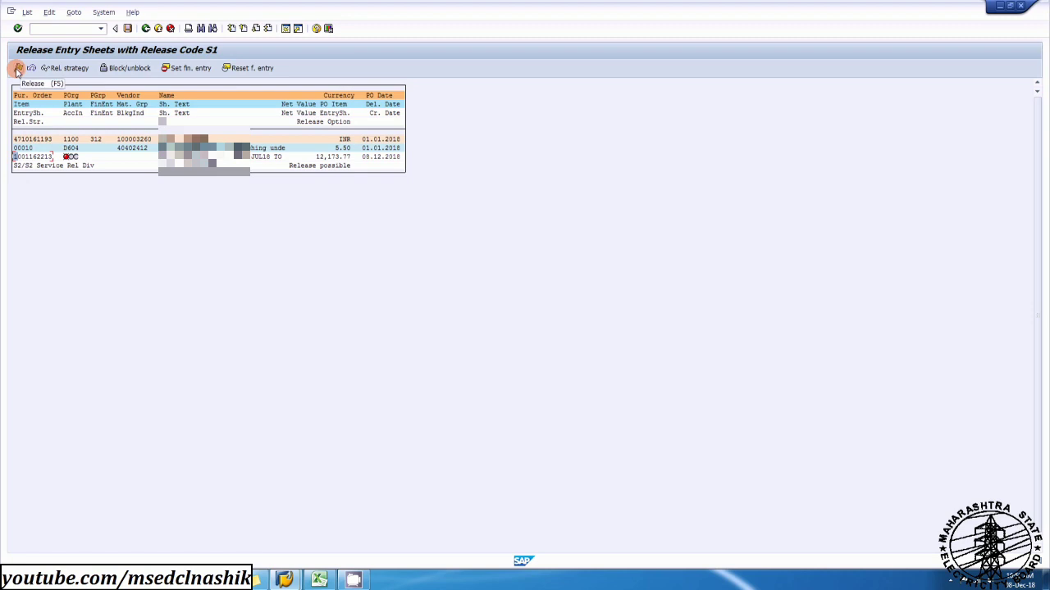
pyautogui.click(17, 69)
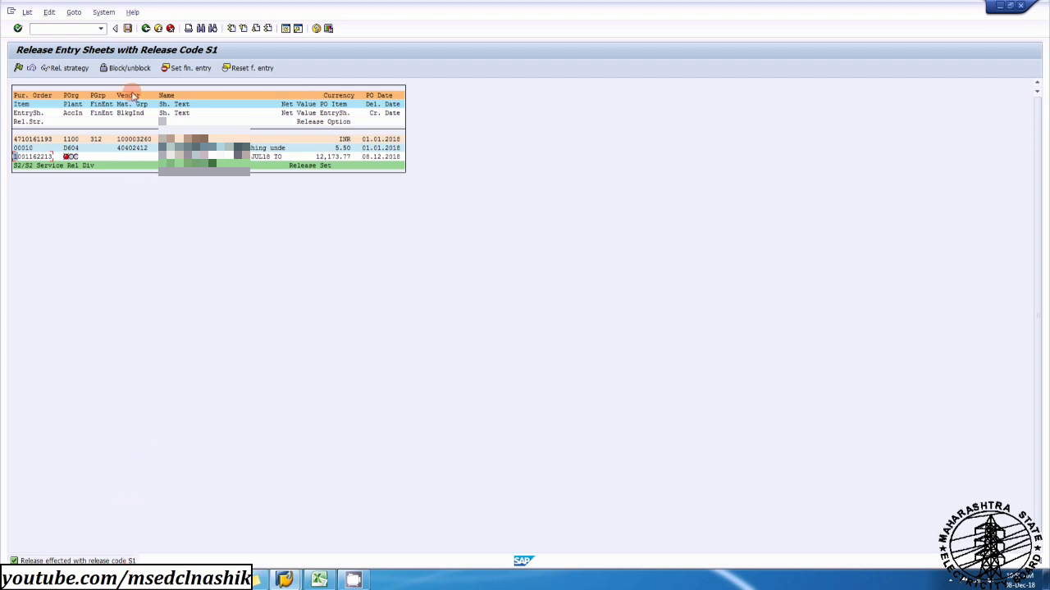
pyautogui.click(128, 29)
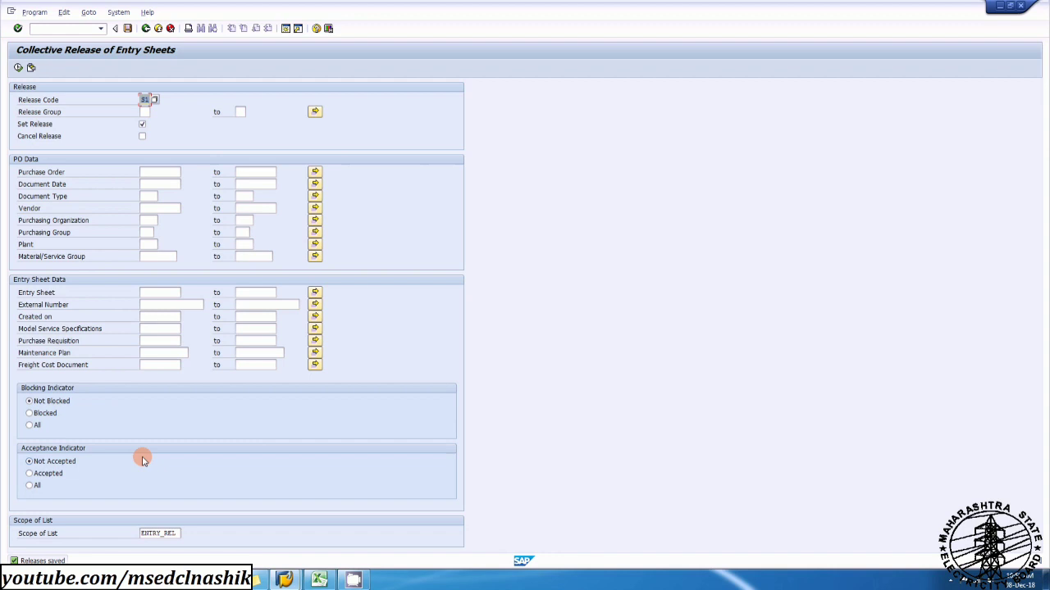
# Step: Exit the collective release transaction and log off from SAP, confirming the log-off
pyautogui.click(158, 29)
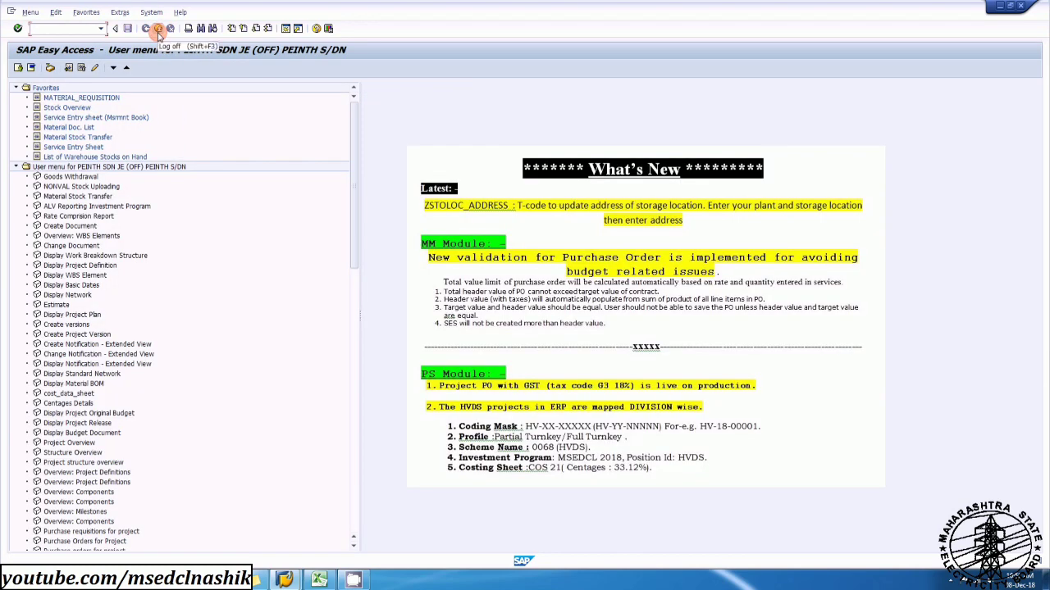
pyautogui.click(158, 29)
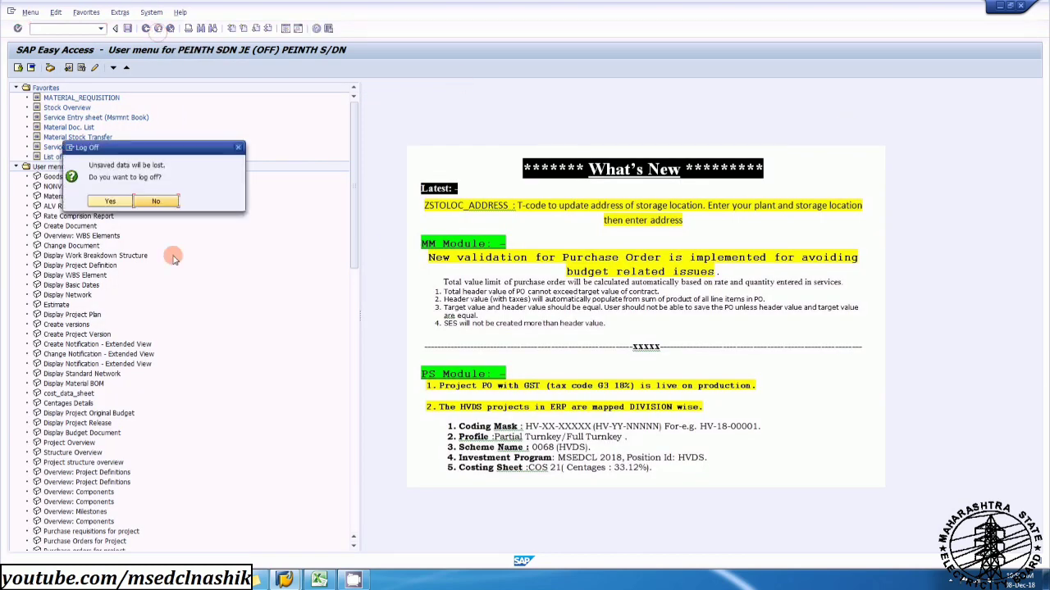
pyautogui.click(105, 201)
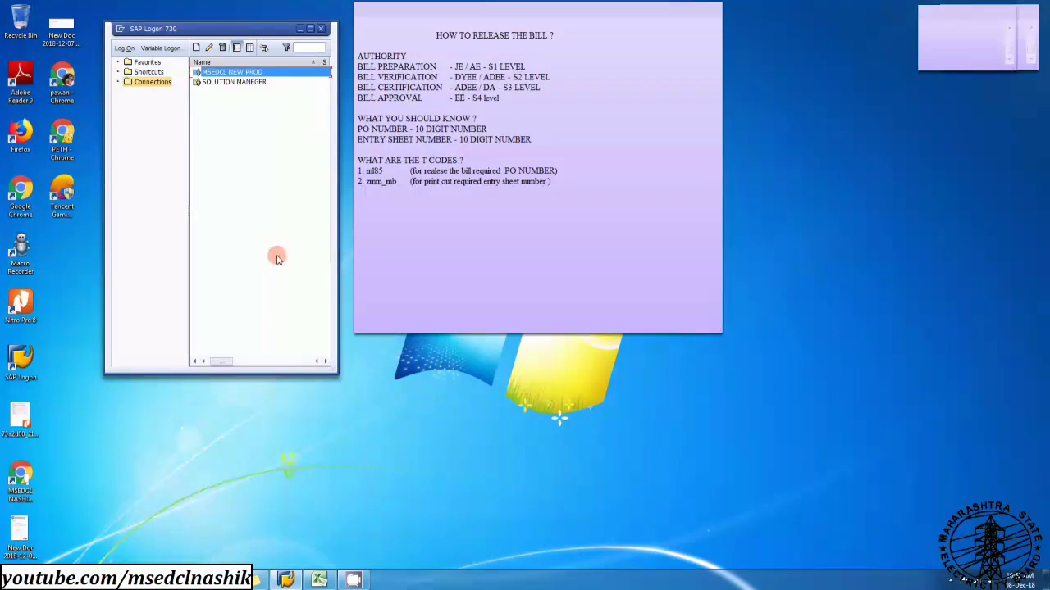